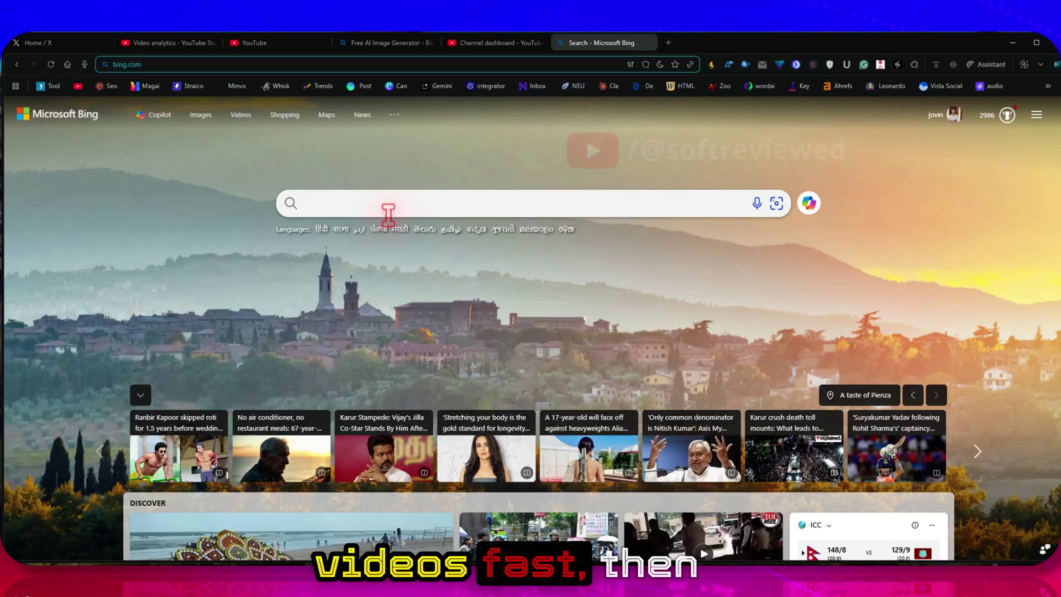
# Open Bing's AI image creation page and keep the GPT-4o model after trying DALL-E 3.
pyautogui.click(388, 207)
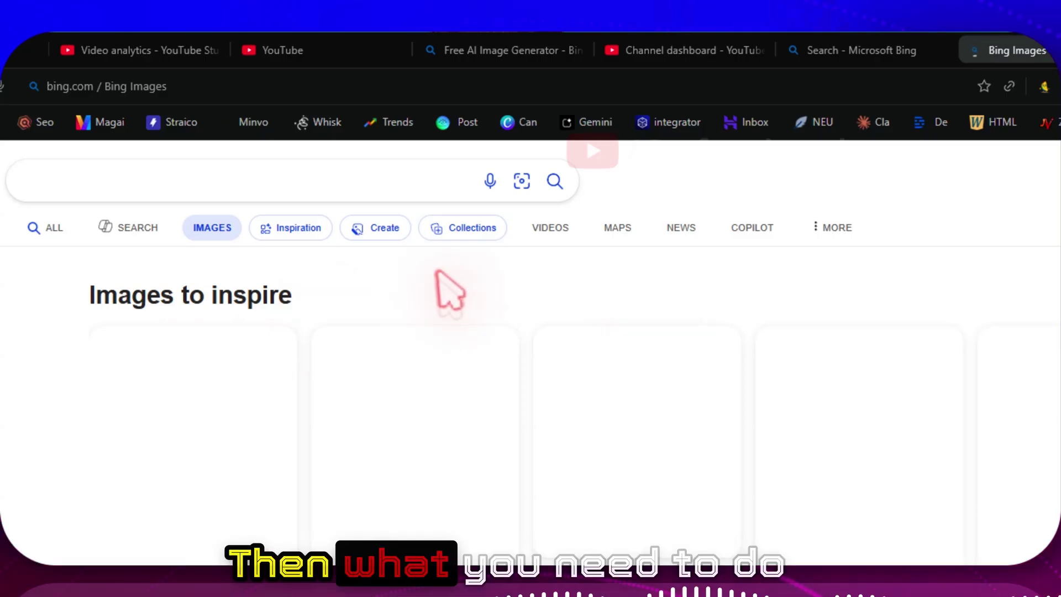
pyautogui.click(383, 227)
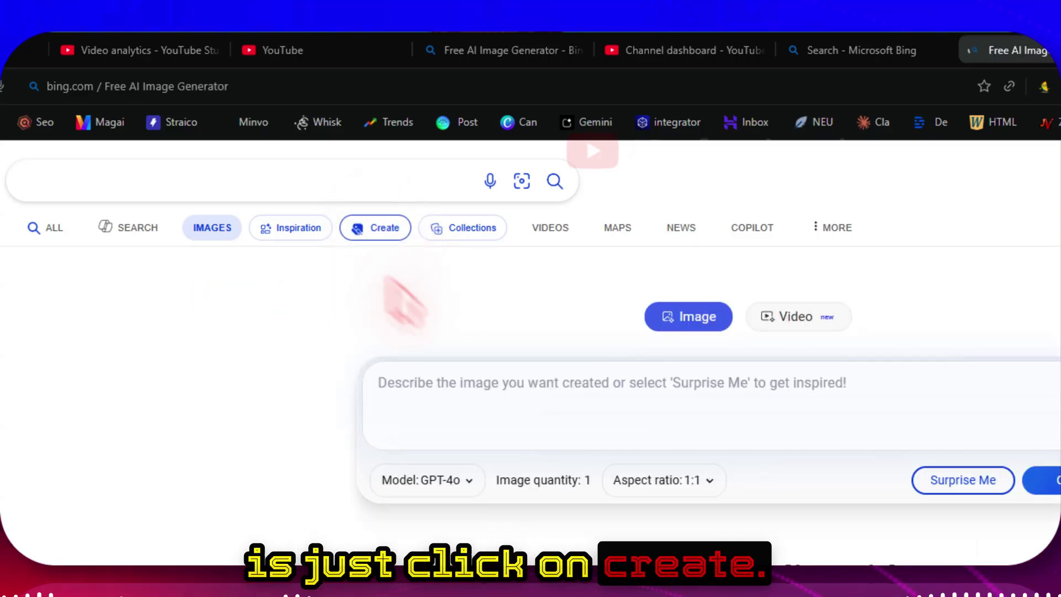
pyautogui.click(426, 481)
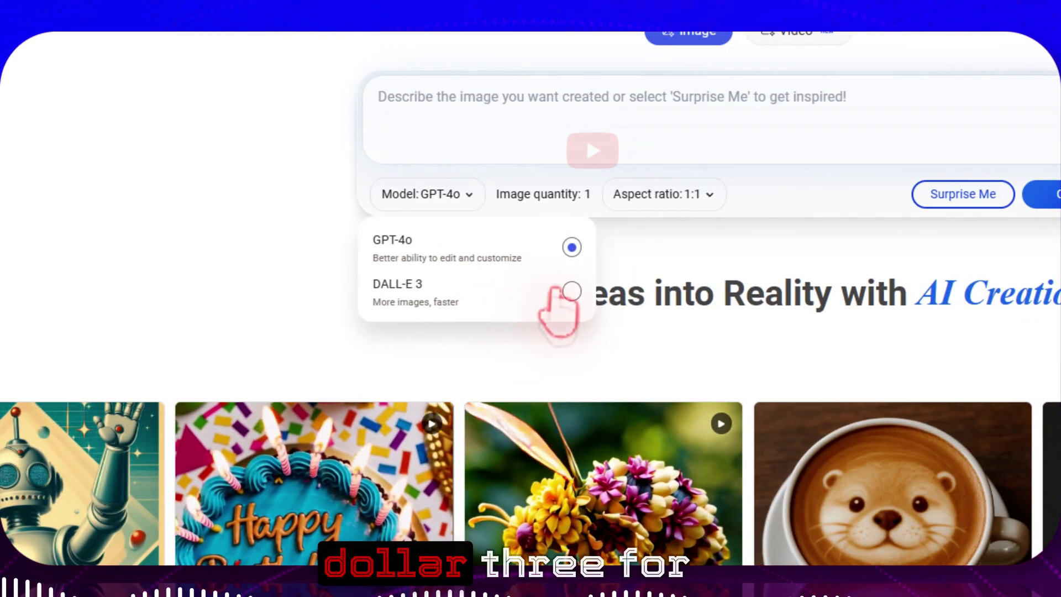
pyautogui.click(545, 289)
pyautogui.click(498, 253)
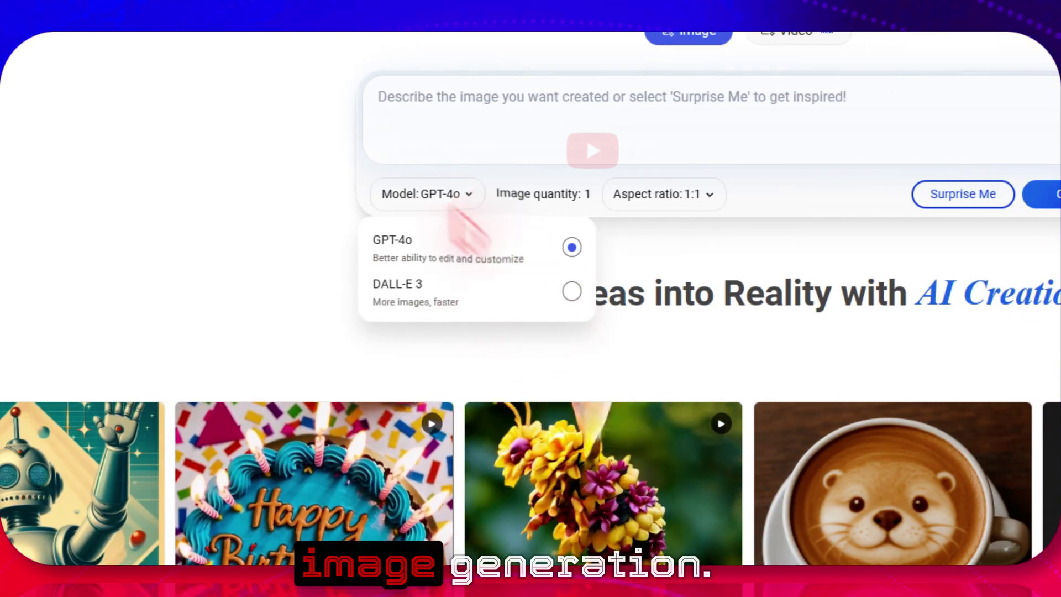
# Look through the aspect ratio choices, leaving the ratio at 1:1.
pyautogui.click(447, 195)
pyautogui.click(658, 194)
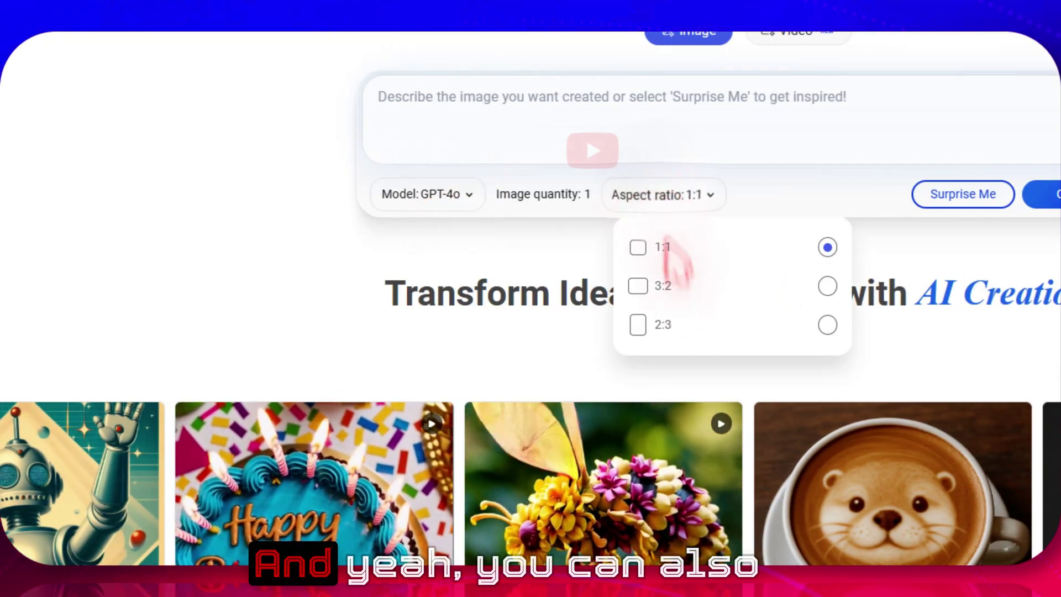
pyautogui.click(747, 286)
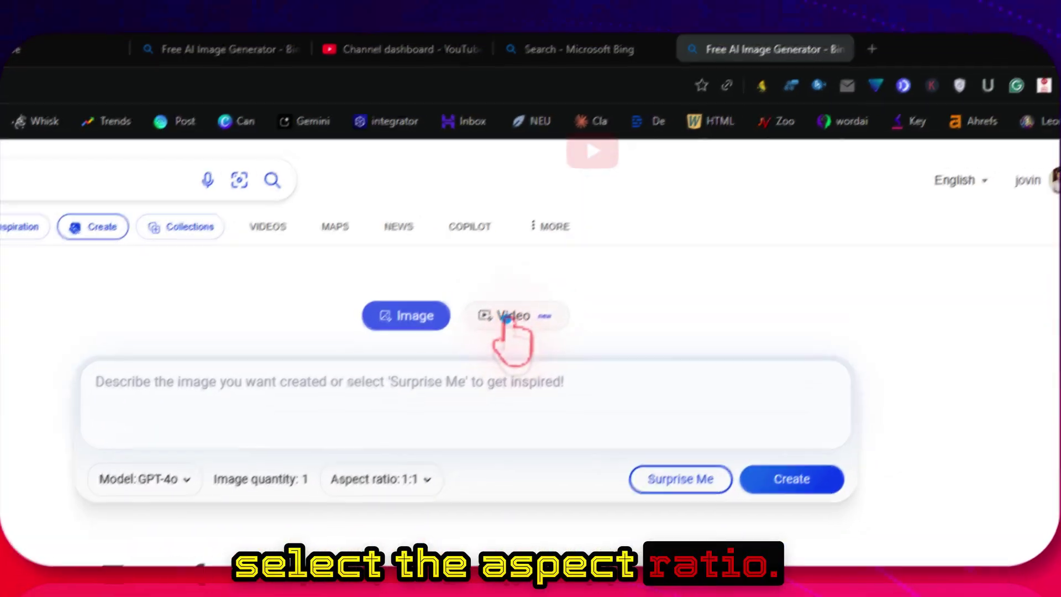
# Switch to video creation with 16:9 aspect ratio and Standard generation speed.
pyautogui.click(508, 317)
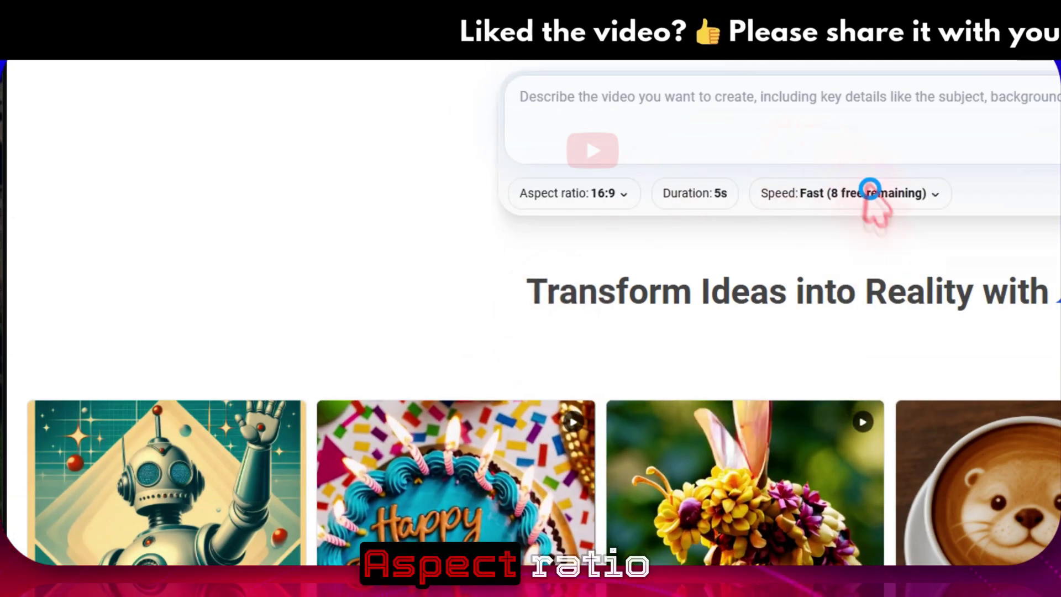
pyautogui.click(870, 194)
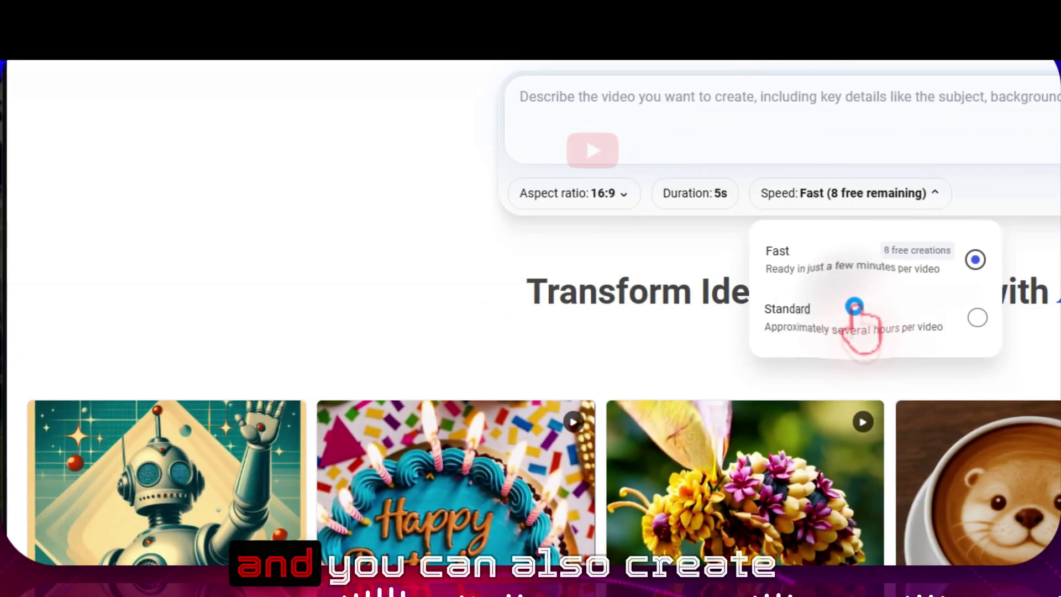
pyautogui.click(854, 314)
pyautogui.click(841, 192)
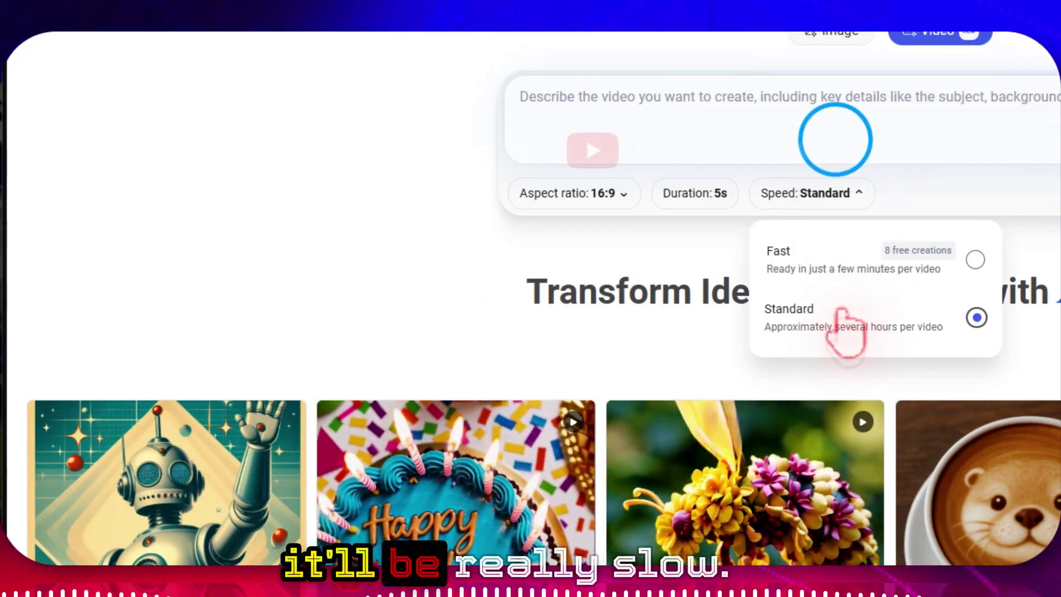
pyautogui.click(836, 139)
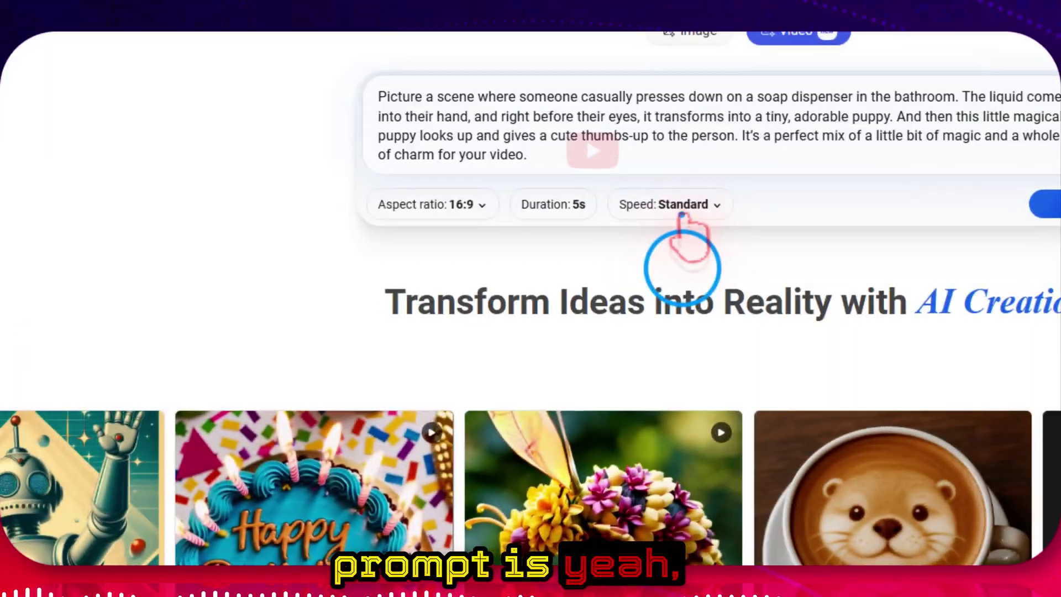
# Set Fast speed and generate the 5-second soap-to-puppy video.
pyautogui.click(684, 204)
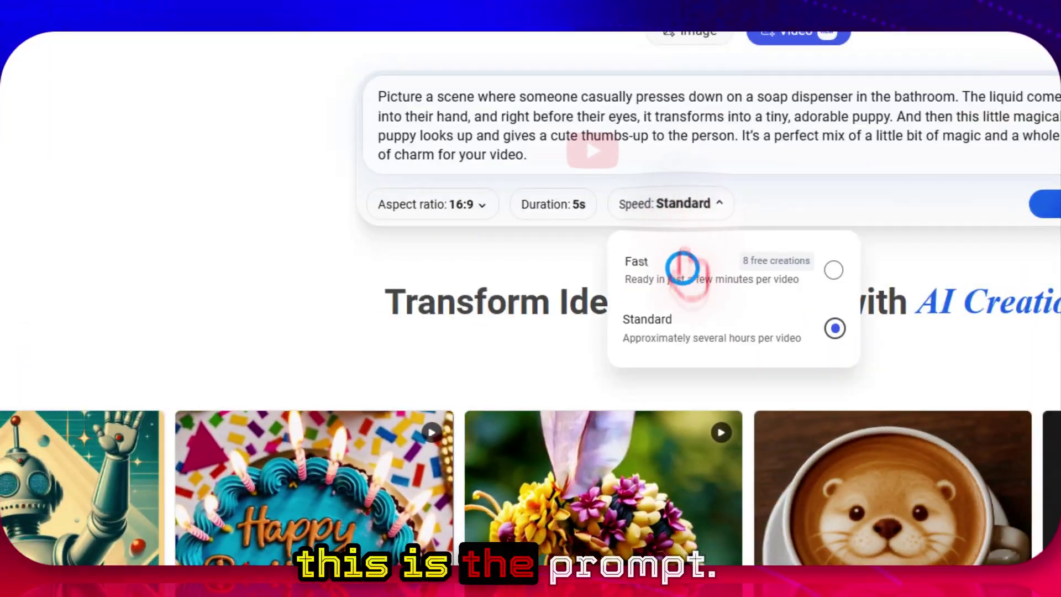
pyautogui.click(682, 258)
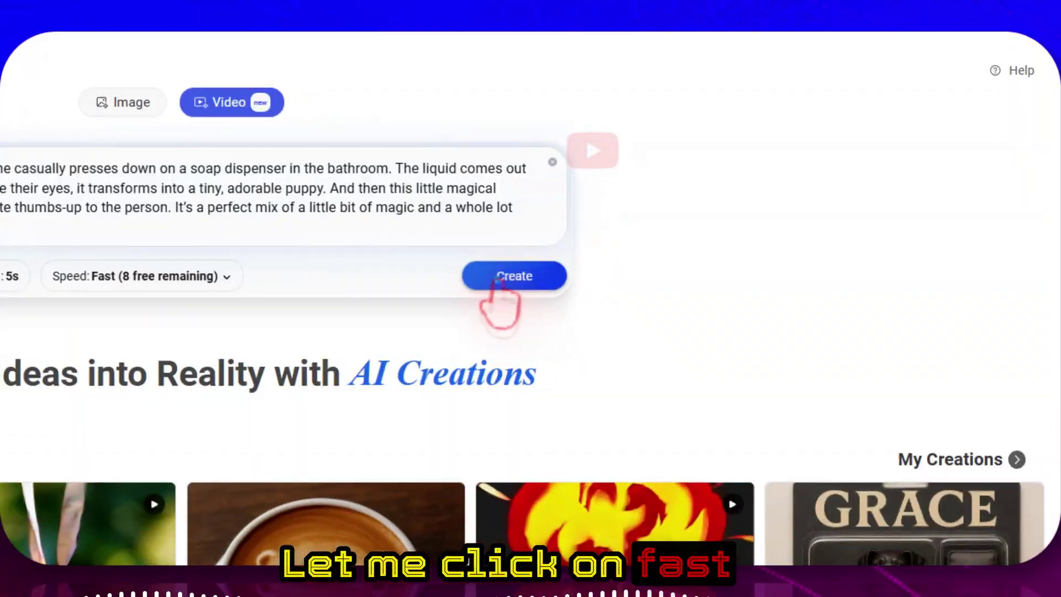
pyautogui.click(514, 276)
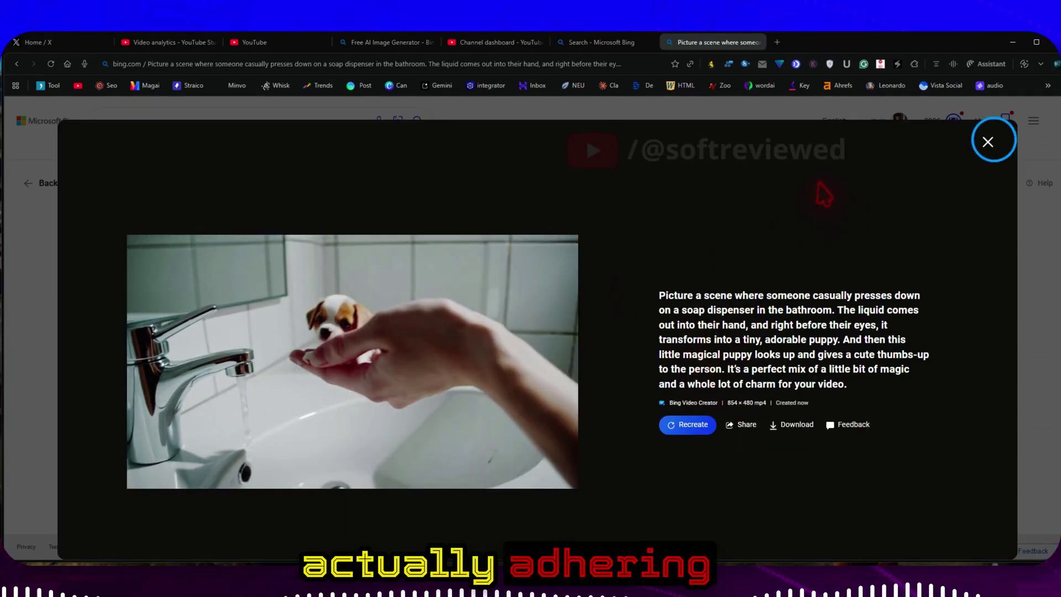
# Close the video preview and try regenerating it with a 16:9 aspect ratio.
pyautogui.click(988, 142)
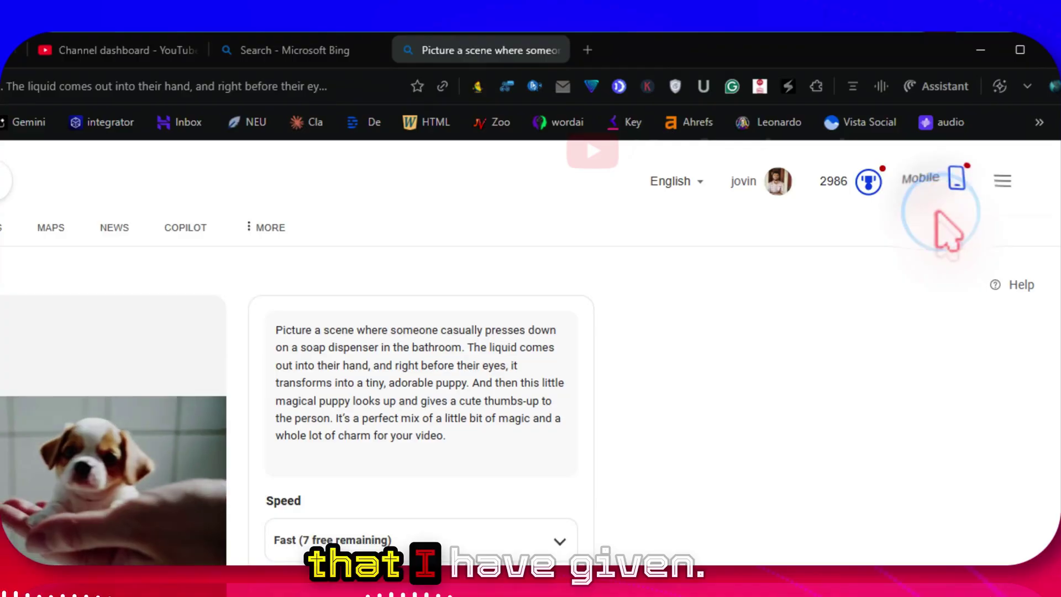
pyautogui.scroll(-4, 581, 373)
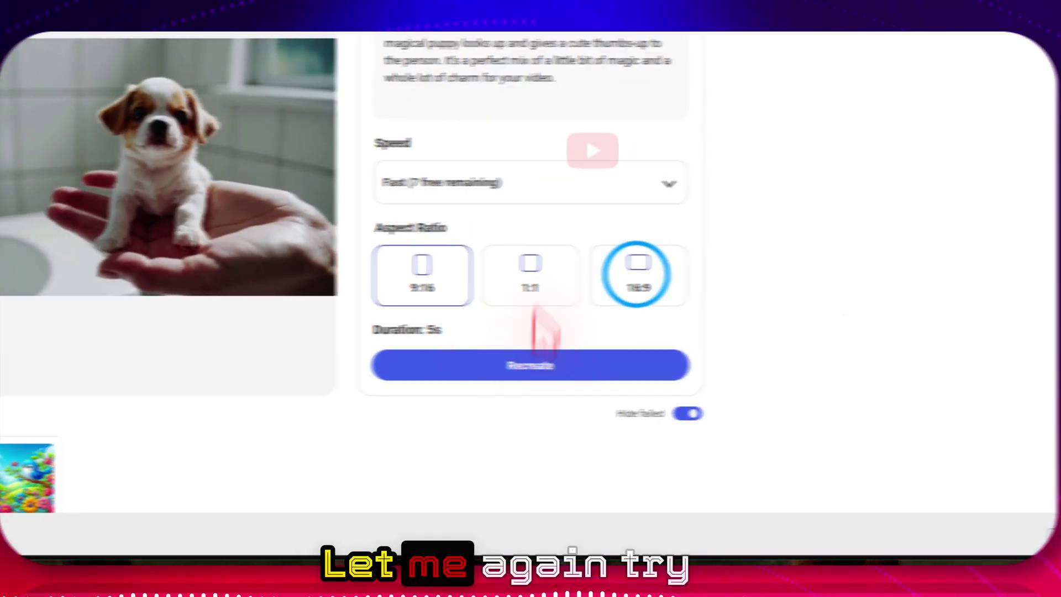
pyautogui.click(637, 274)
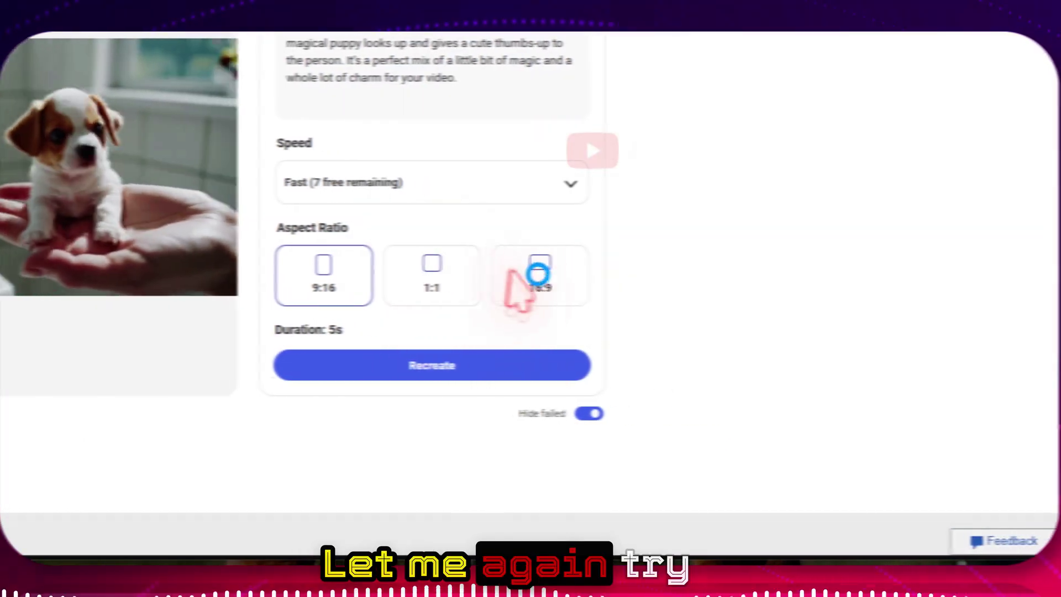
pyautogui.click(382, 365)
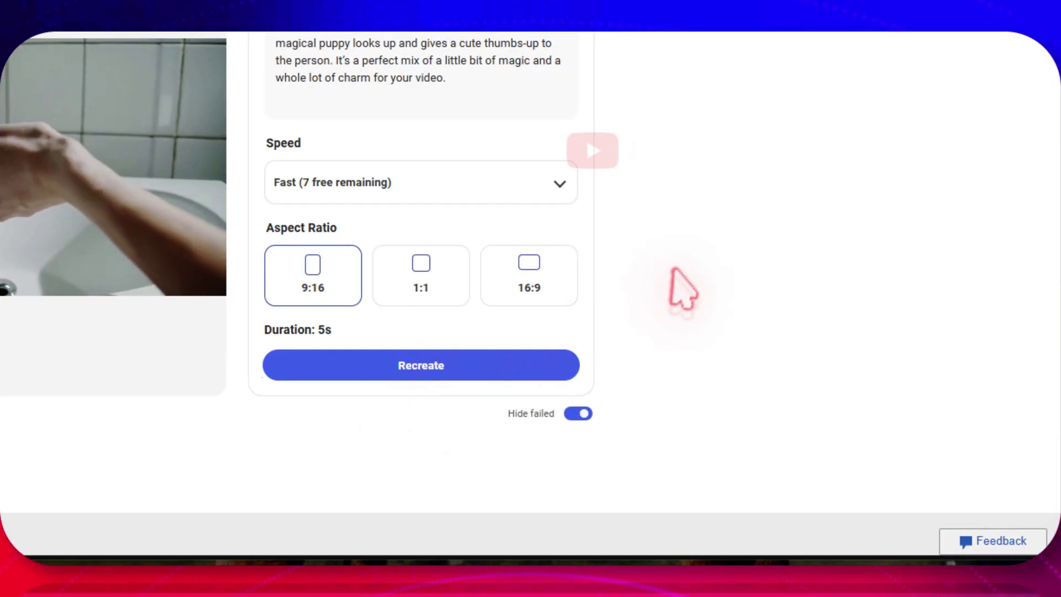
pyautogui.scroll(-1, 685, 289)
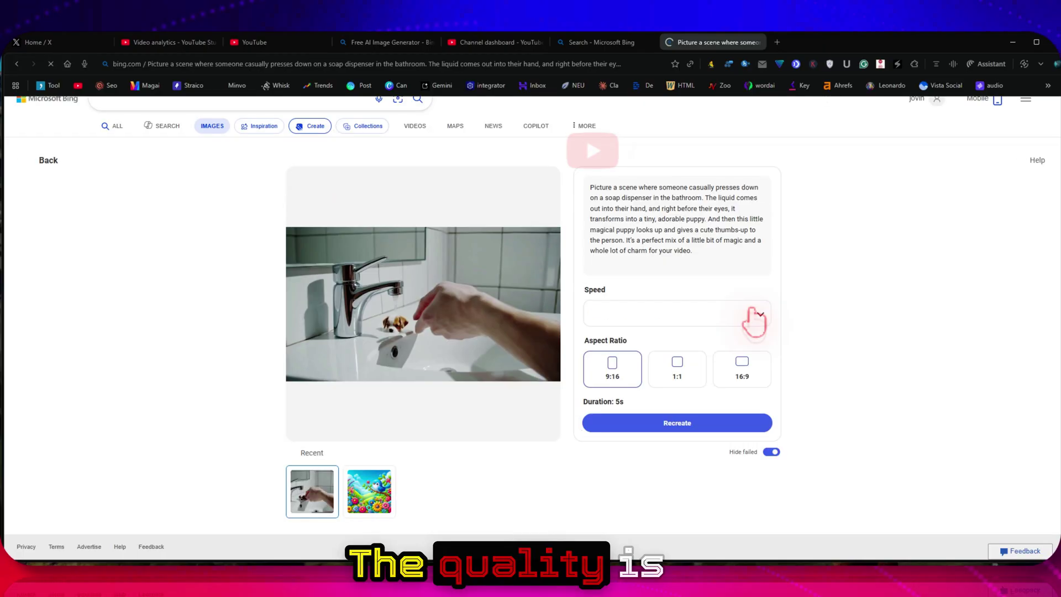
pyautogui.scroll(1, 757, 319)
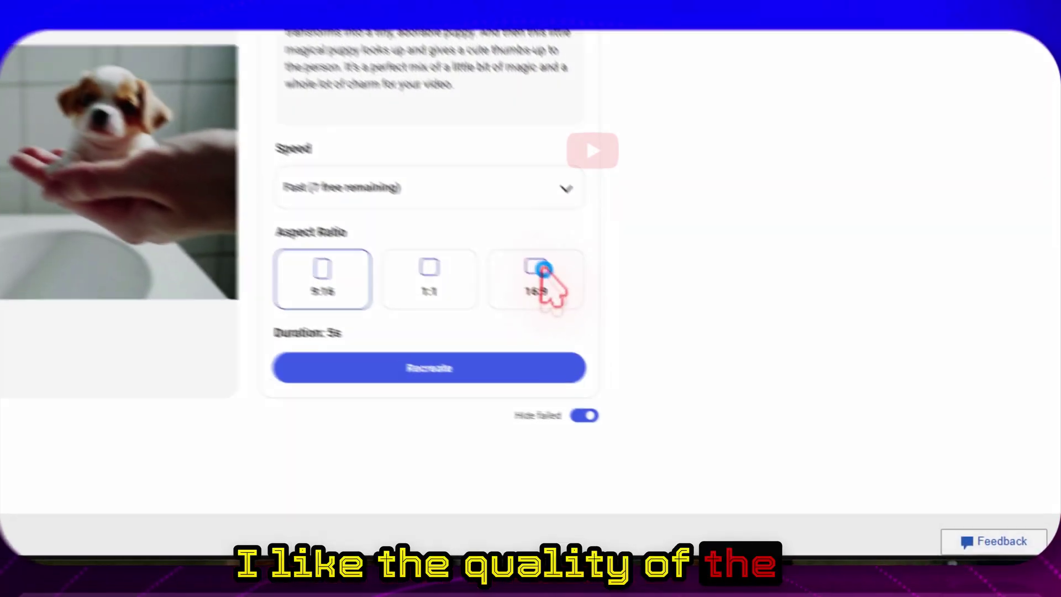
pyautogui.click(742, 391)
pyautogui.click(421, 366)
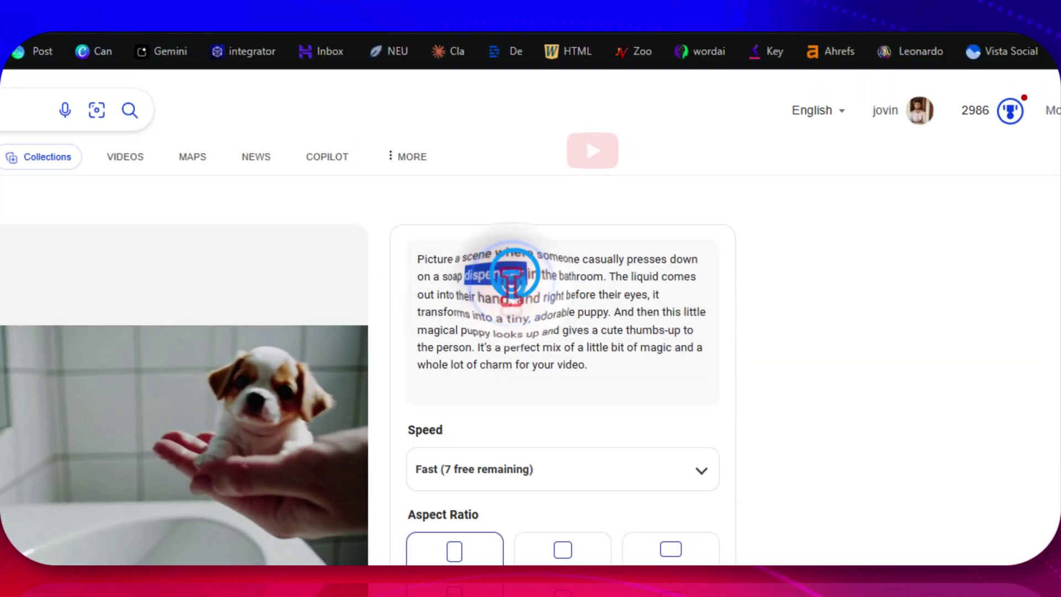
# Copy the puppy prompt text from "someone" to the end.
pyautogui.tripleClick(501, 263)
pyautogui.click(515, 274)
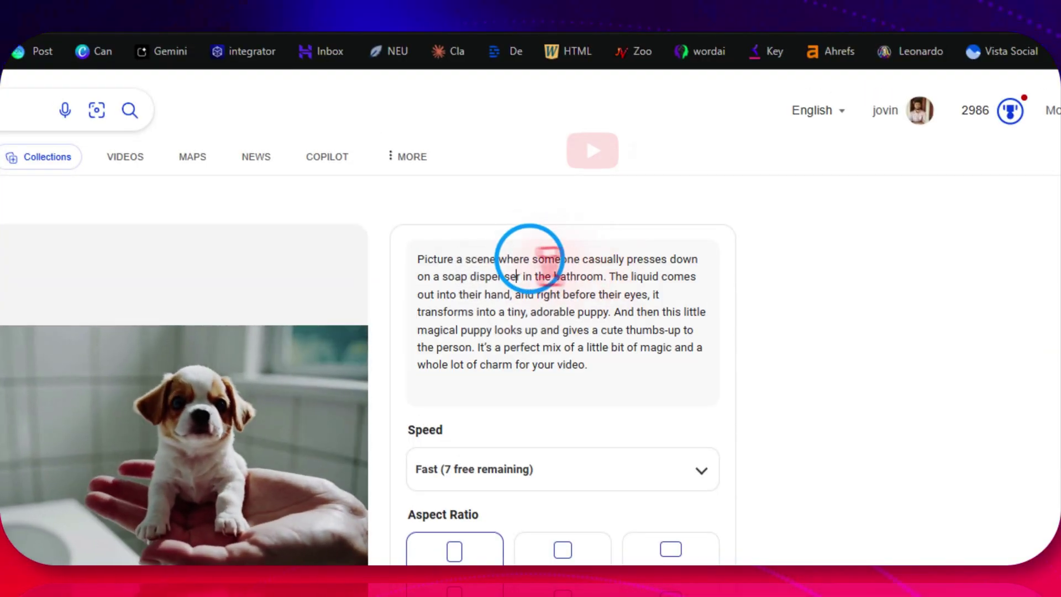
pyautogui.moveTo(531, 259); pyautogui.dragTo(660, 375)
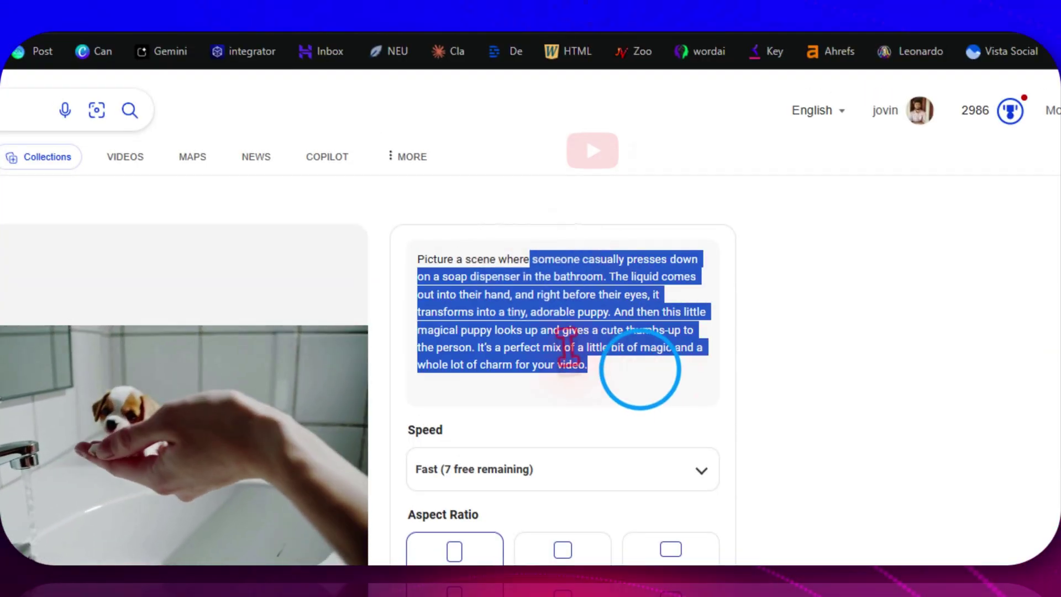
pyautogui.rightClick(646, 369)
pyautogui.click(639, 372)
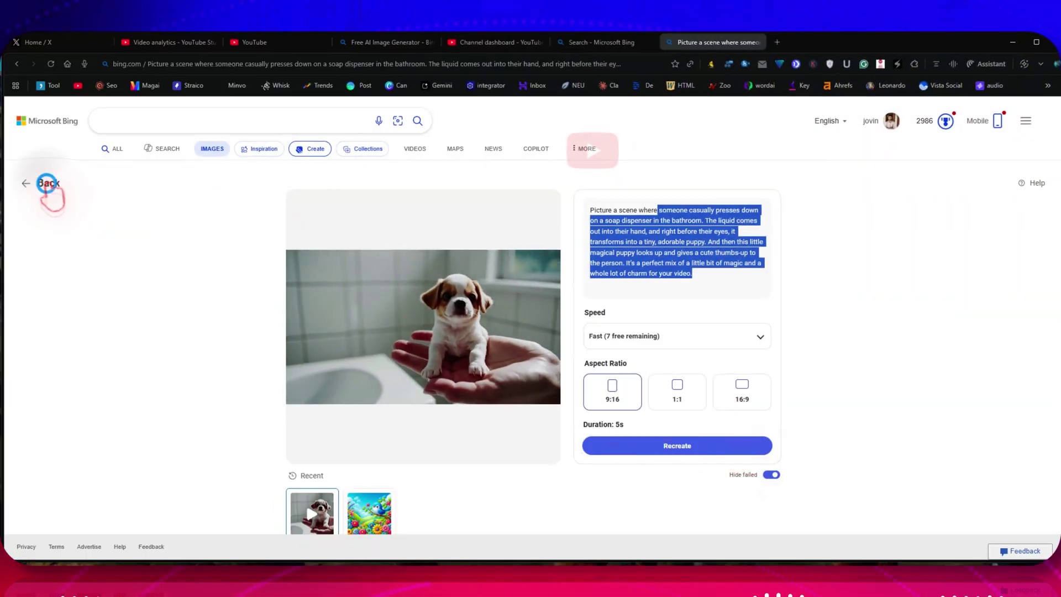
# Back on the creation page, paste the copied puppy prompt and start a 9:16 Fast generation.
pyautogui.click(48, 182)
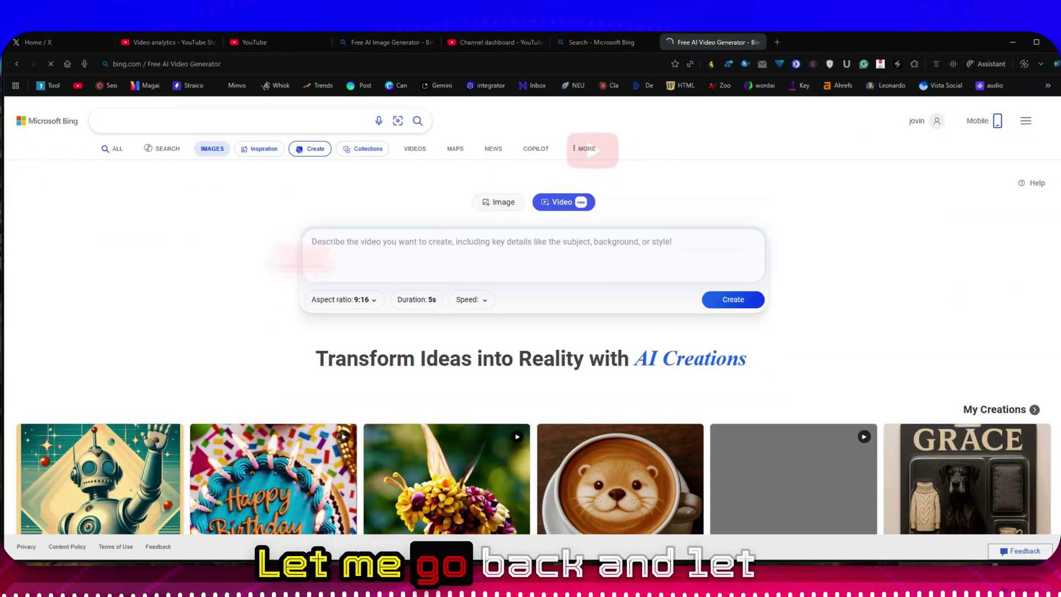
pyautogui.rightClick(505, 256)
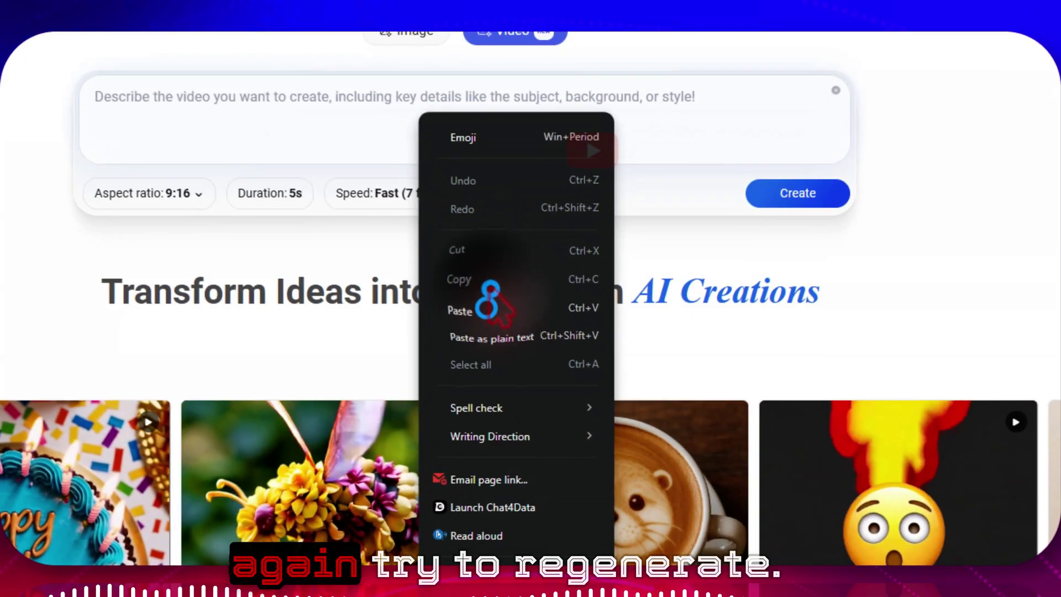
pyautogui.click(532, 295)
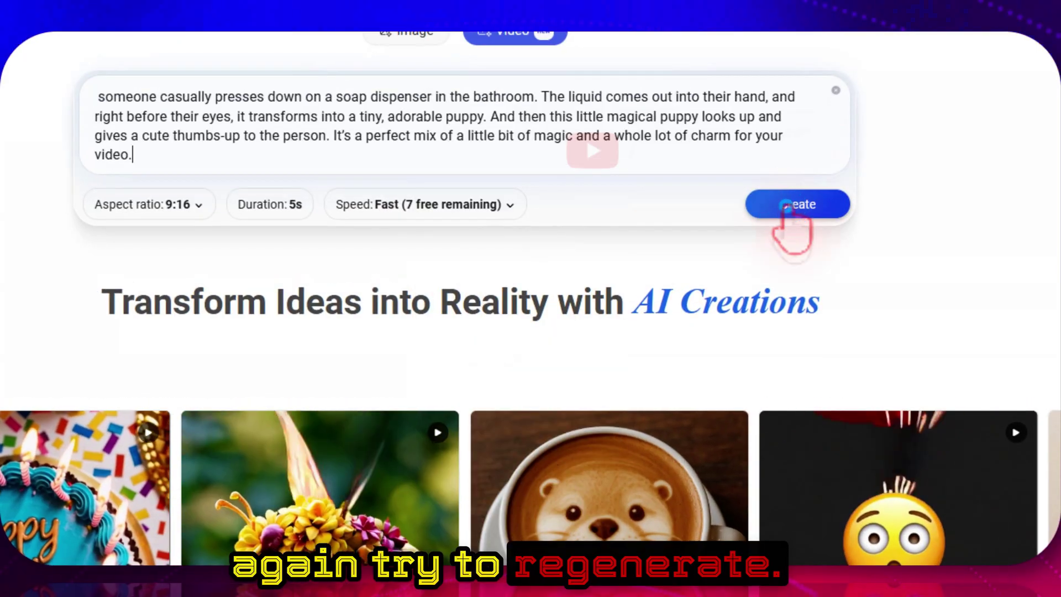
pyautogui.click(796, 205)
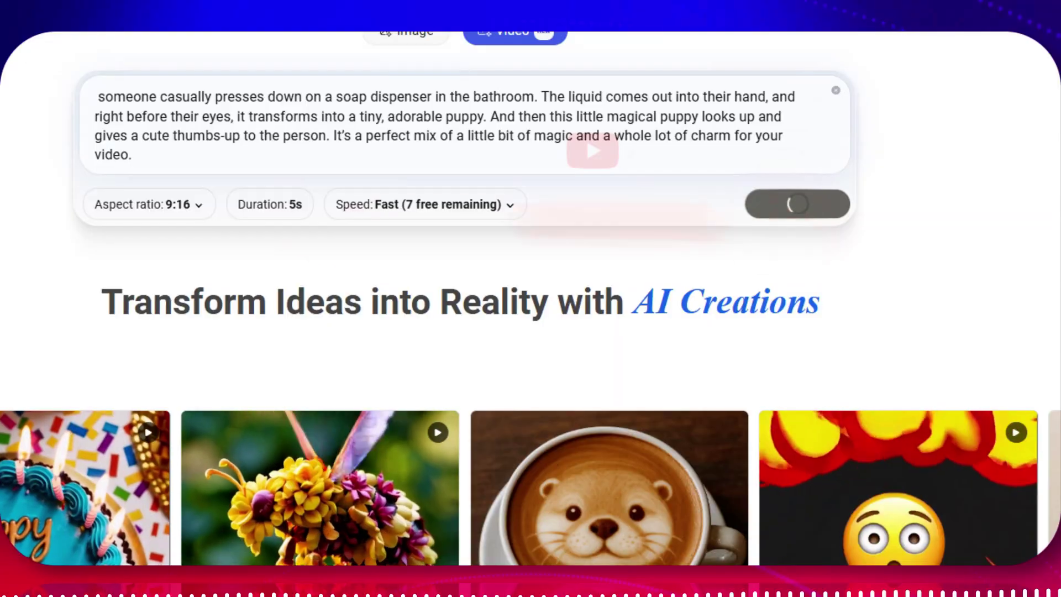